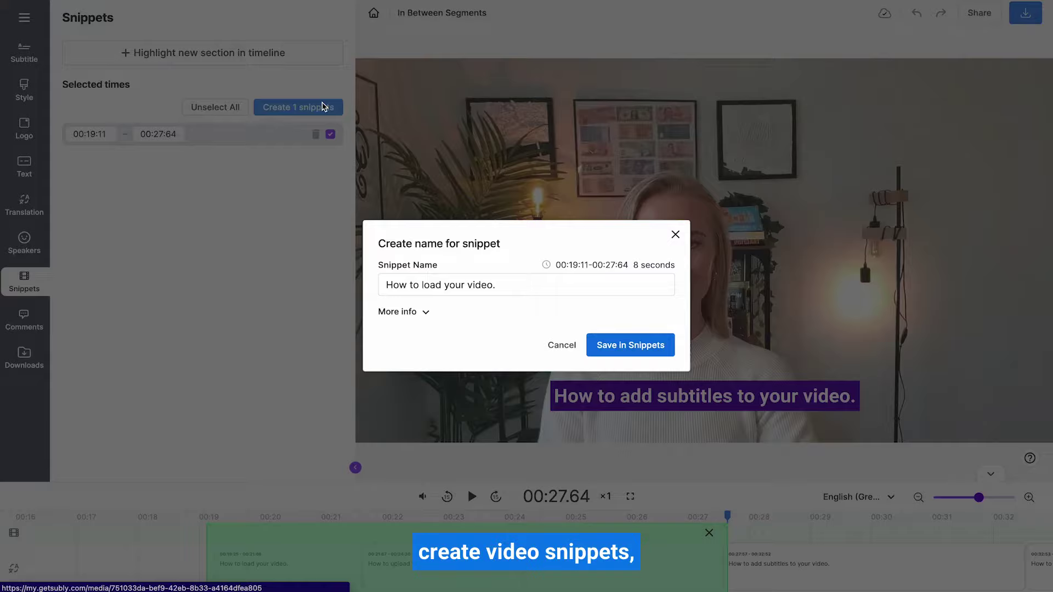
- Save the 8-second section as the snippet 'How to load your video.'
click(617, 347)
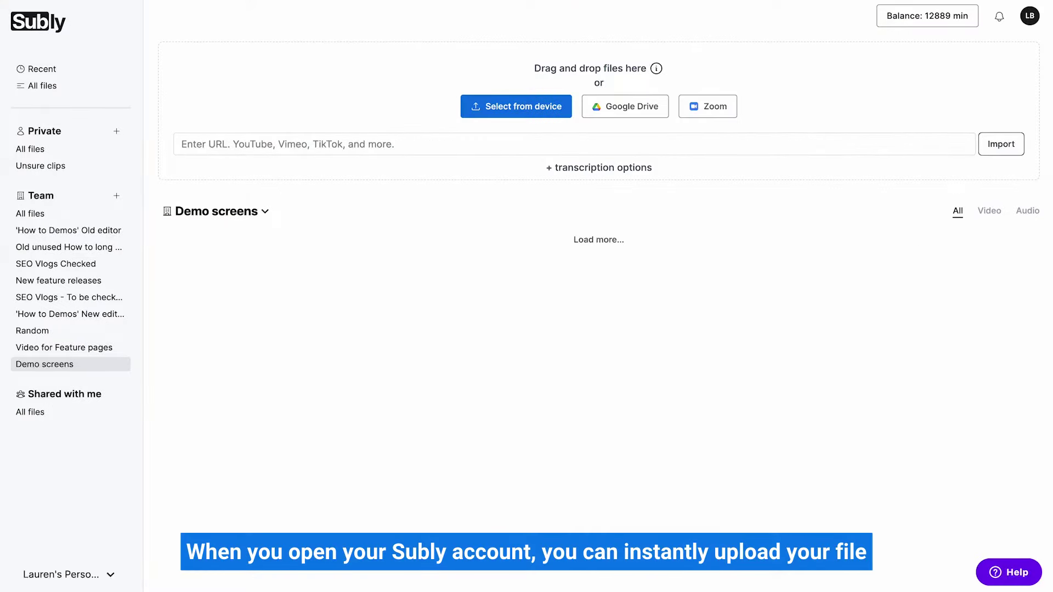
- Upload Holly intro.mp4 and Guidelines intro.mp4 into the Demo screens folder
click(41, 572)
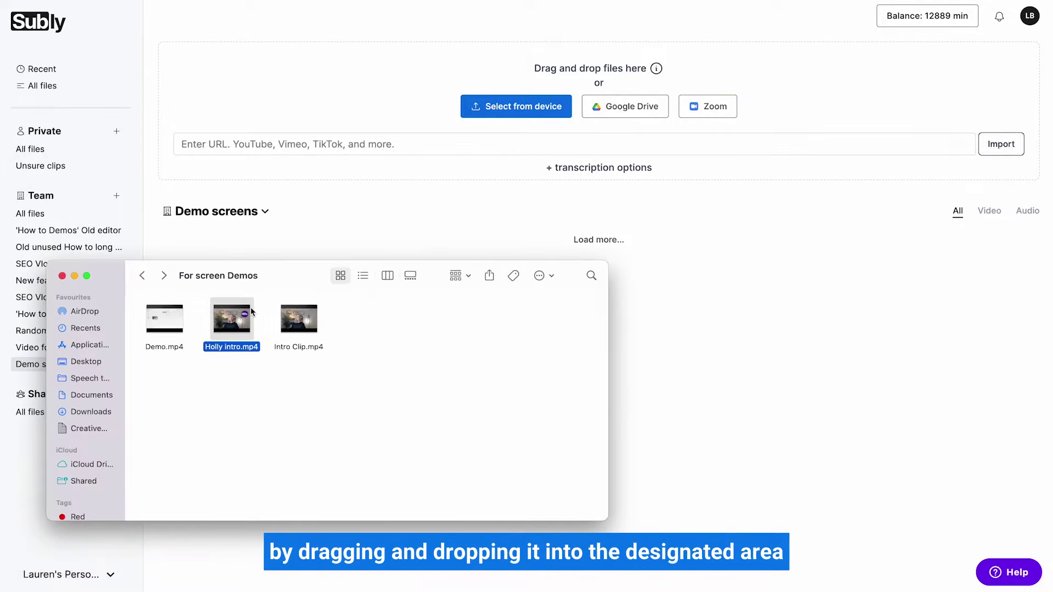
drag(243, 300, 277, 99)
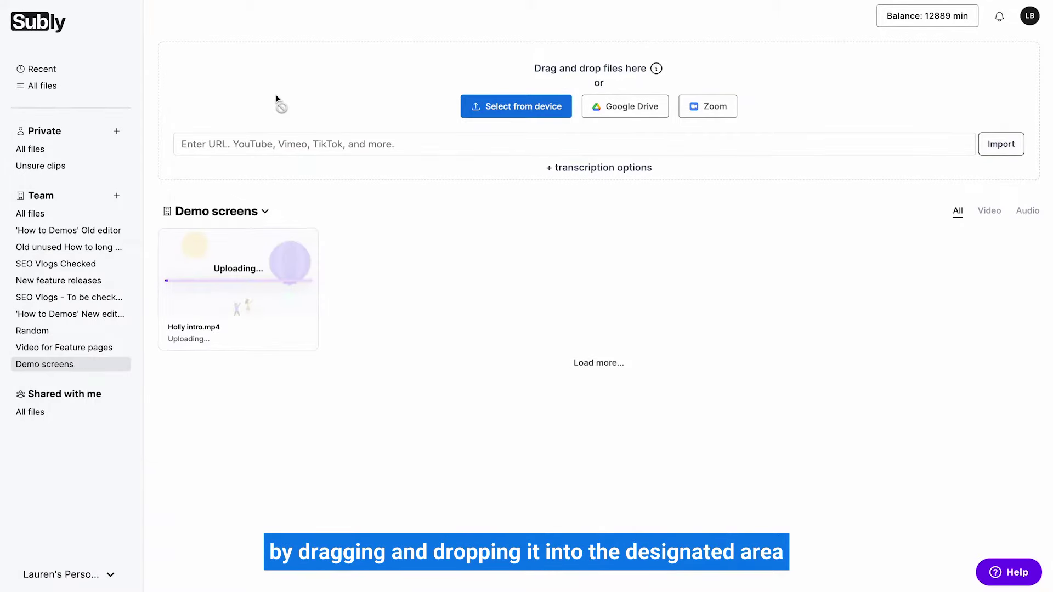
click(505, 108)
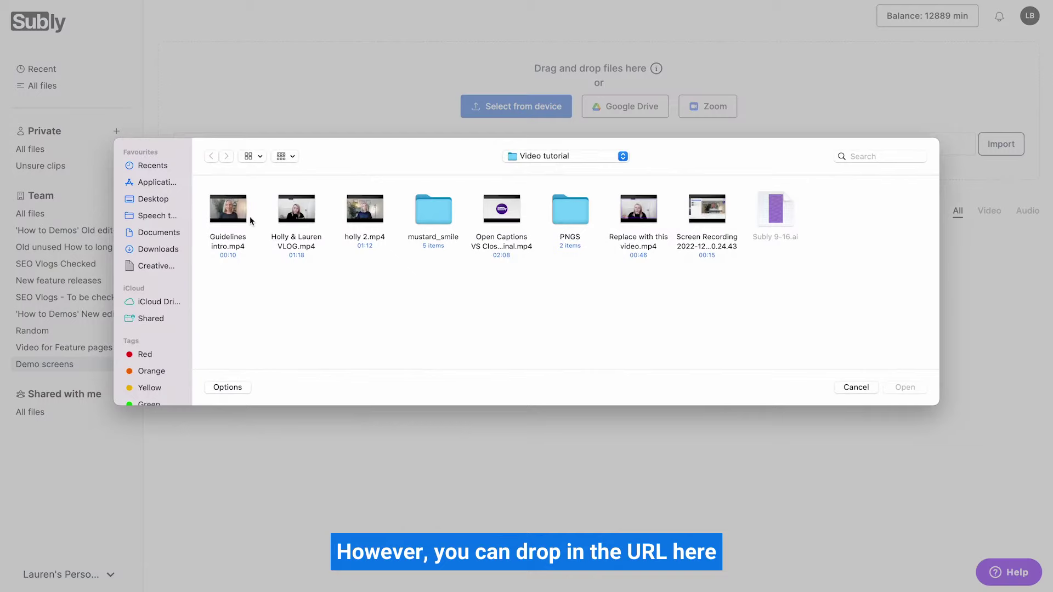
click(905, 387)
- Import the pasted YouTube video about connecting Zoom with Subly
click(807, 145)
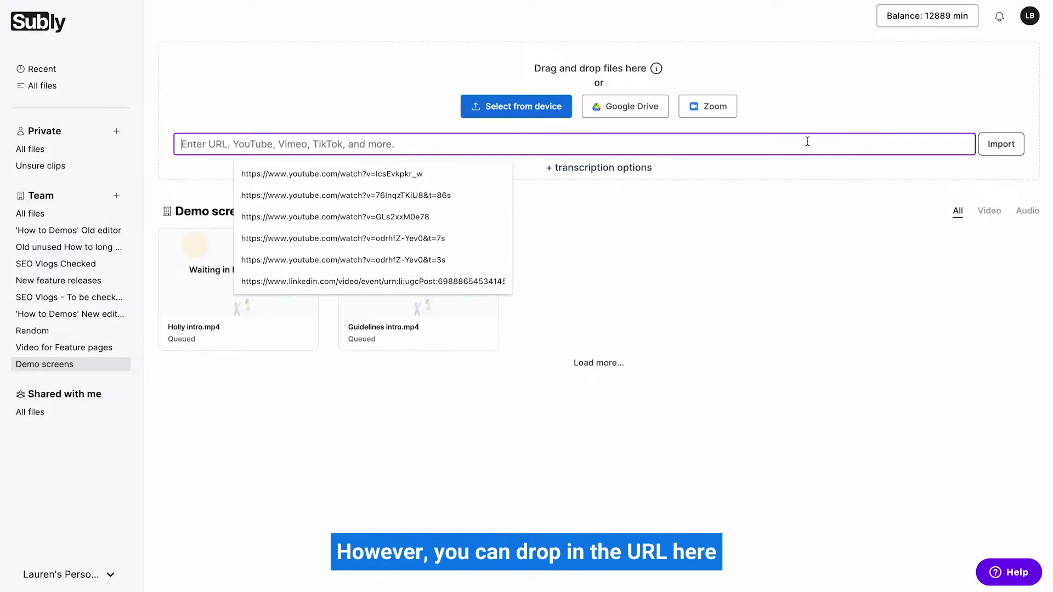
key(ctrl+v)
click(998, 146)
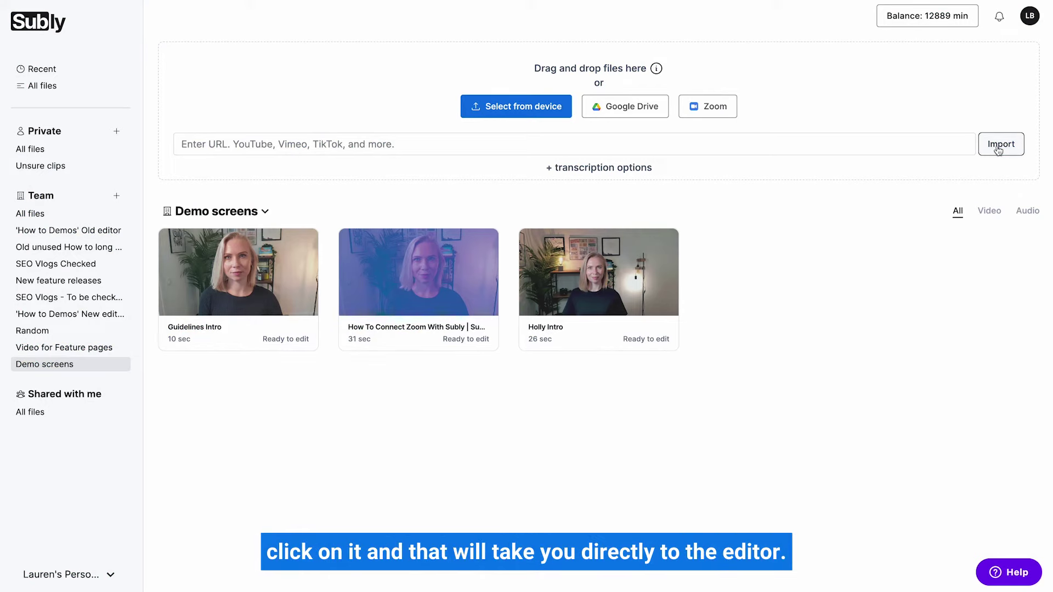
- Auto-transcribe the Holly Intro video with English (Great Britain) as the spoken language
click(598, 272)
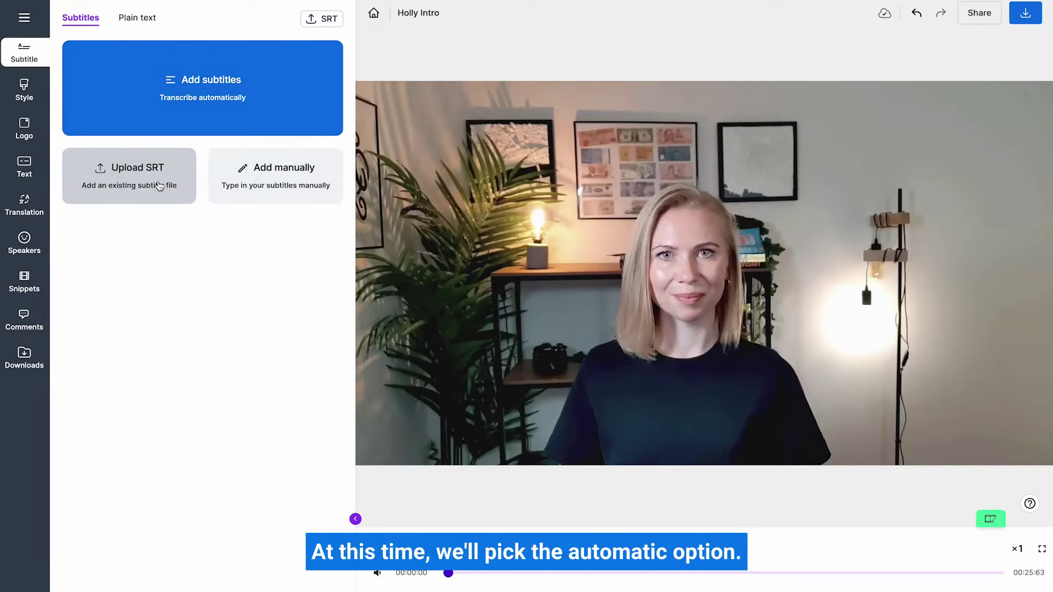
click(208, 108)
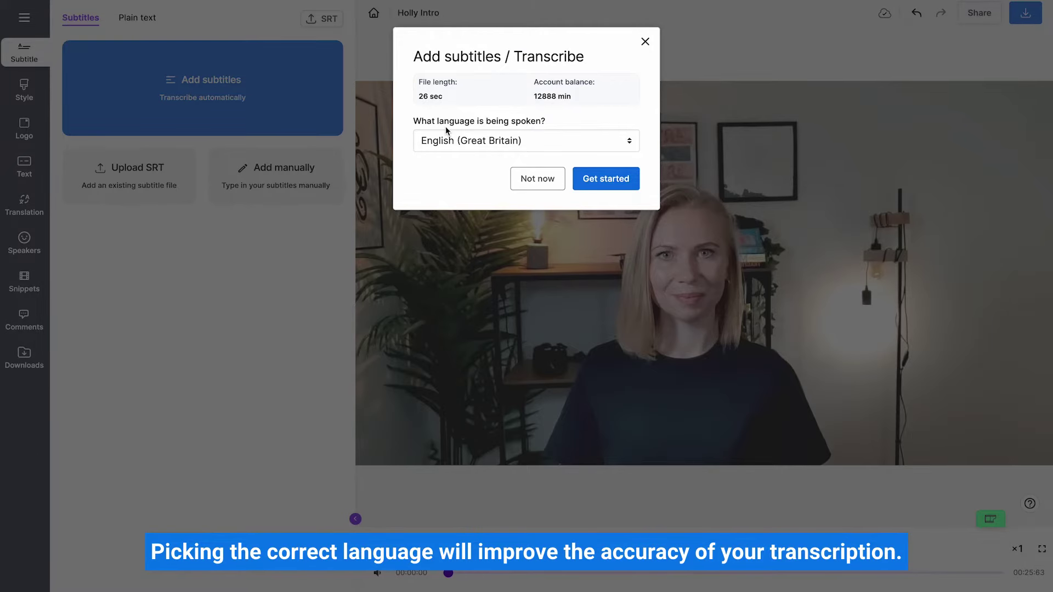
click(490, 140)
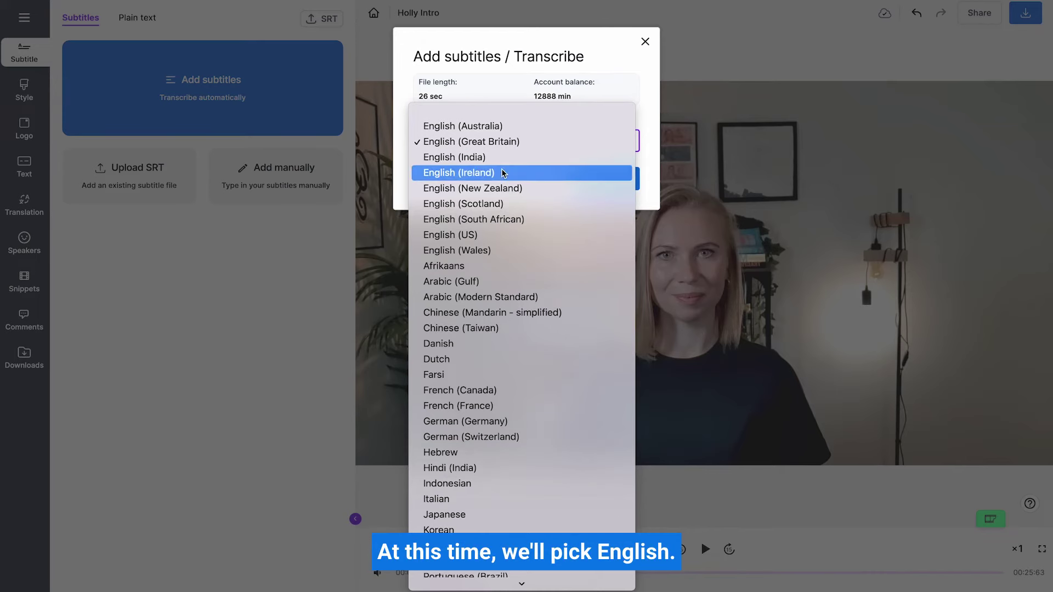
click(505, 142)
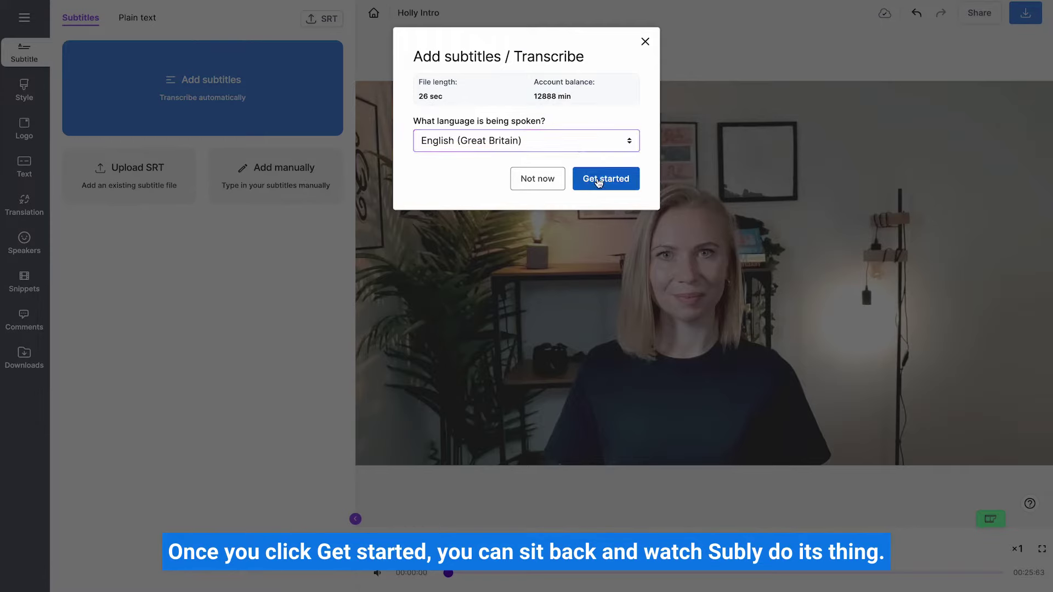
click(598, 180)
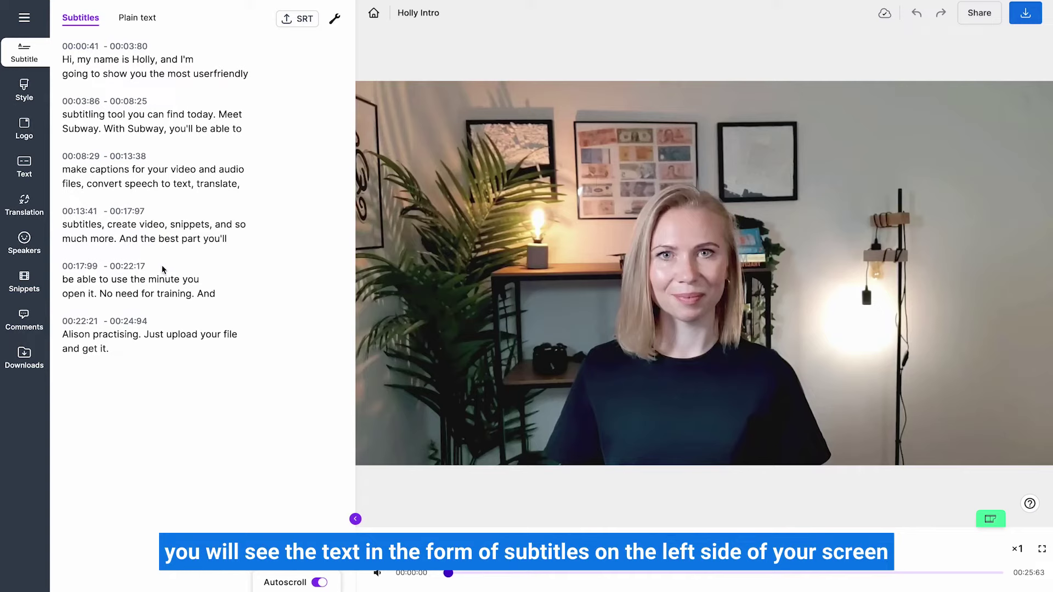
- Show the subtitle timeline under Holly Intro, then play and pause the opening seconds
click(164, 63)
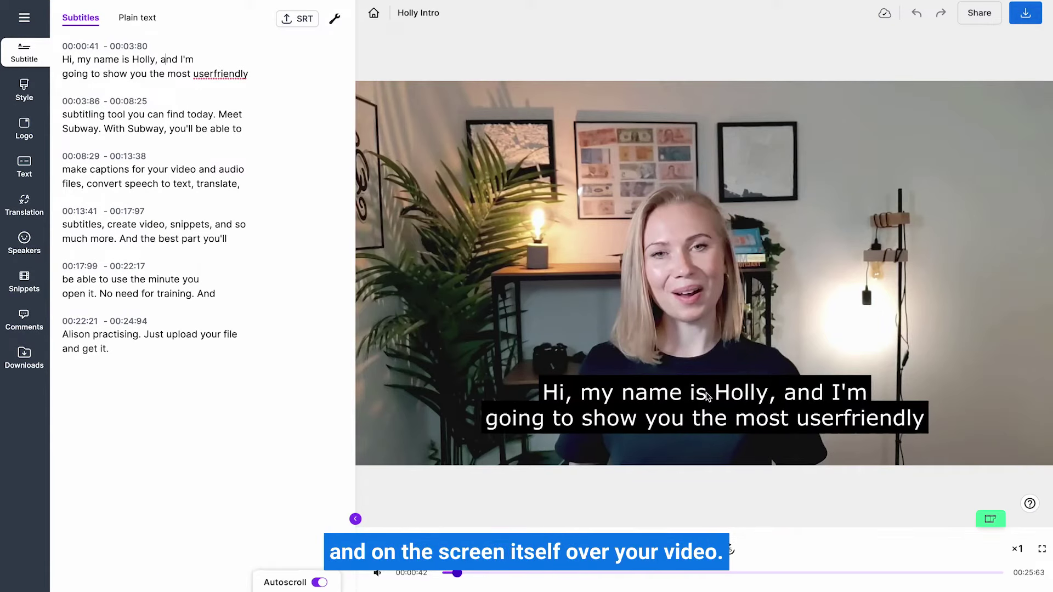
click(990, 520)
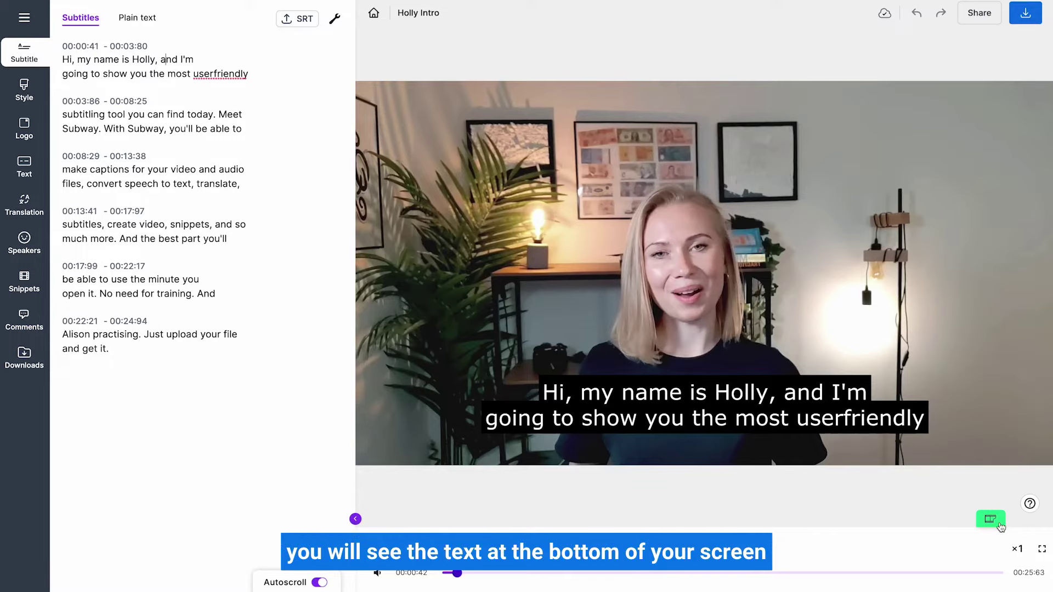
scroll(979, 577, right, 2)
scroll(979, 576, right, 2)
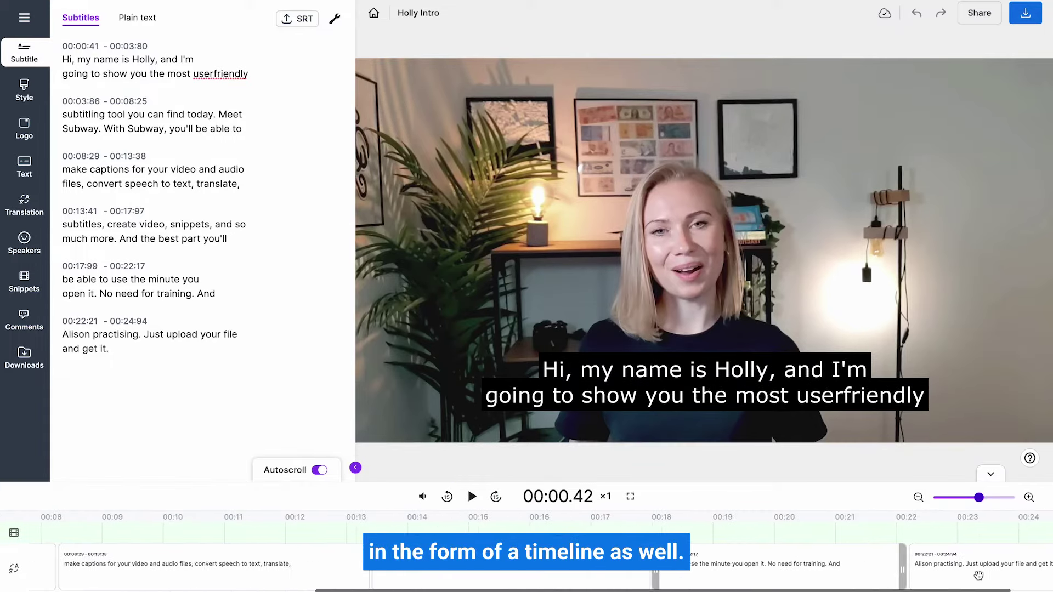
scroll(979, 577, right, 2)
scroll(979, 576, left, 2)
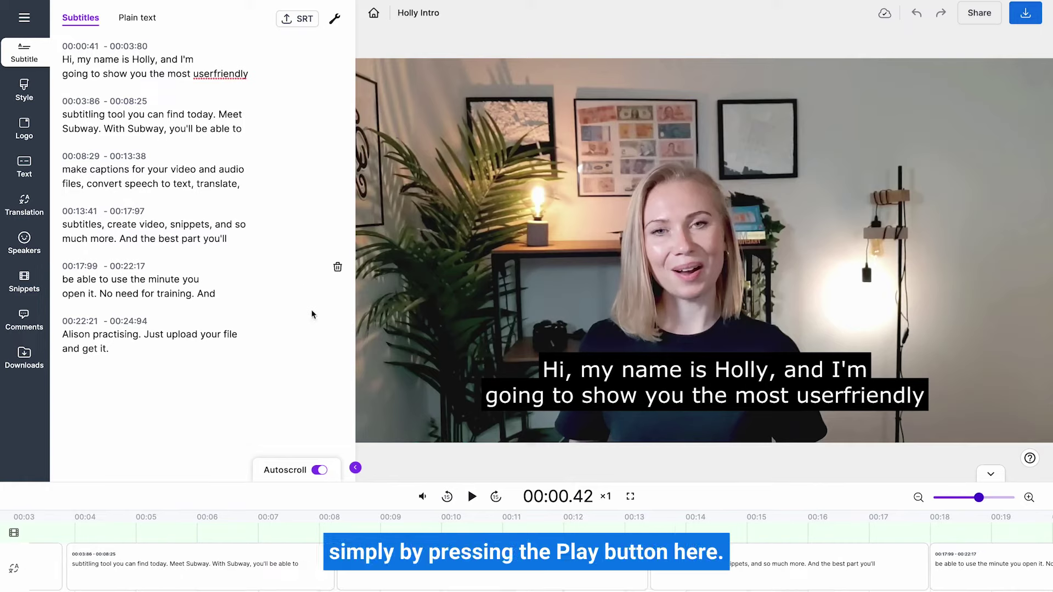
click(473, 498)
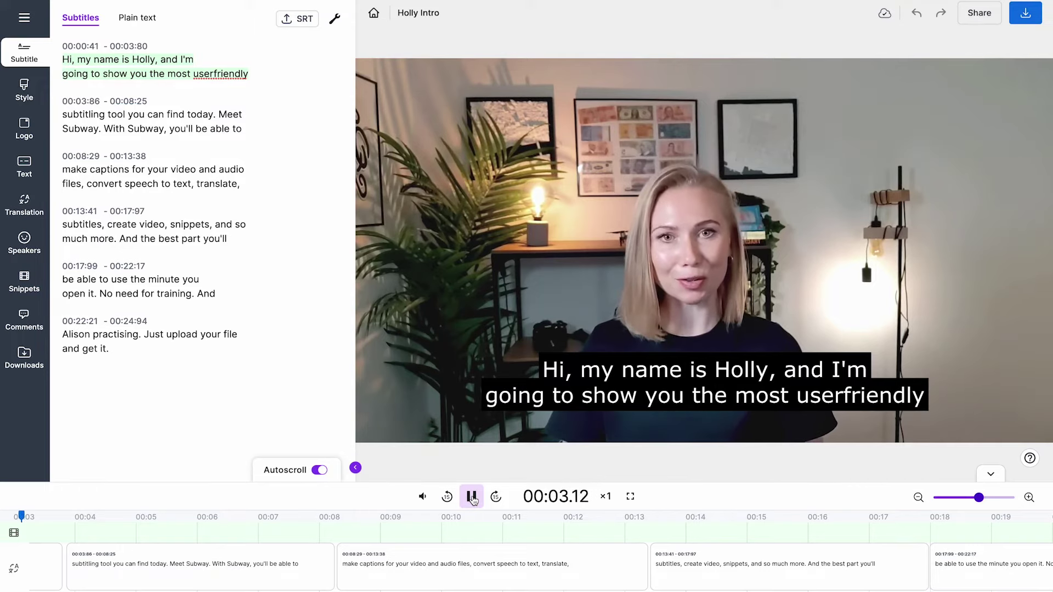
click(474, 498)
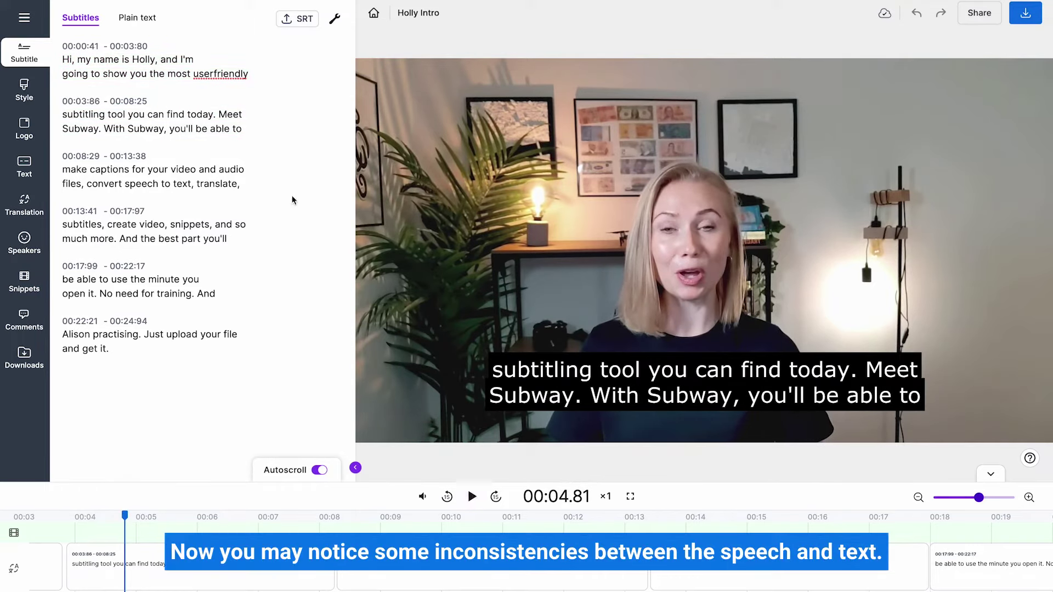
- Change 'userfriendly' to 'user friendly' and correct both 'Subway' mentions to 'Subly'
click(213, 74)
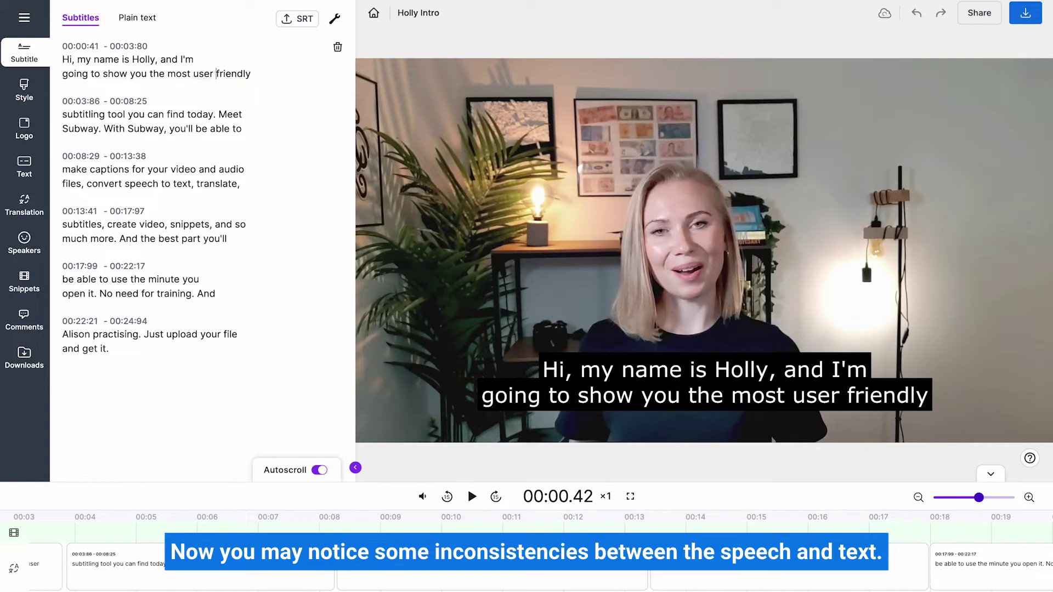
click(98, 129)
key(BackSpace)
key(BackSpace)
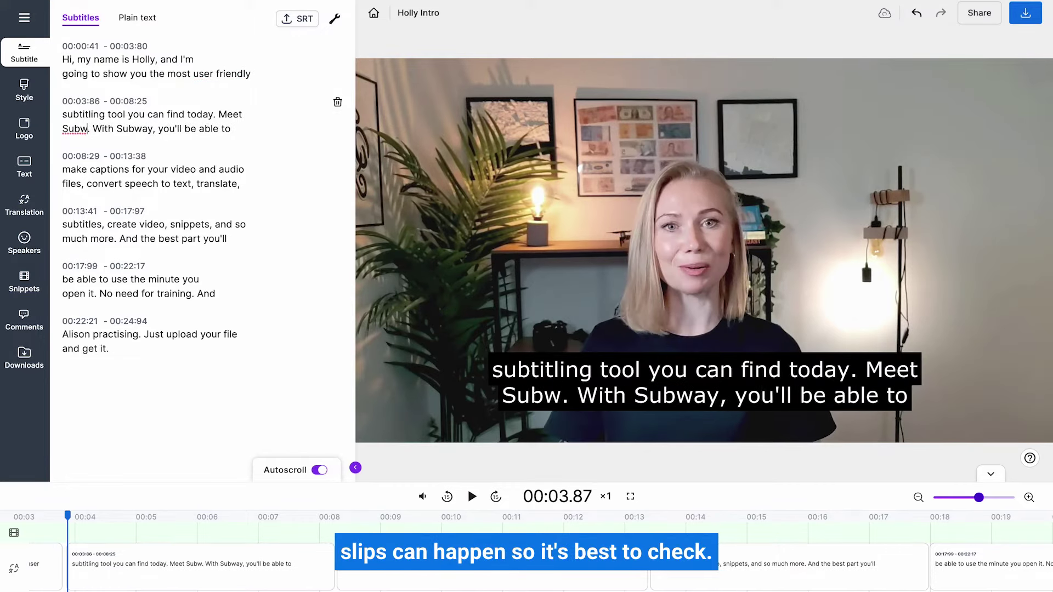
key(BackSpace)
text(ly)
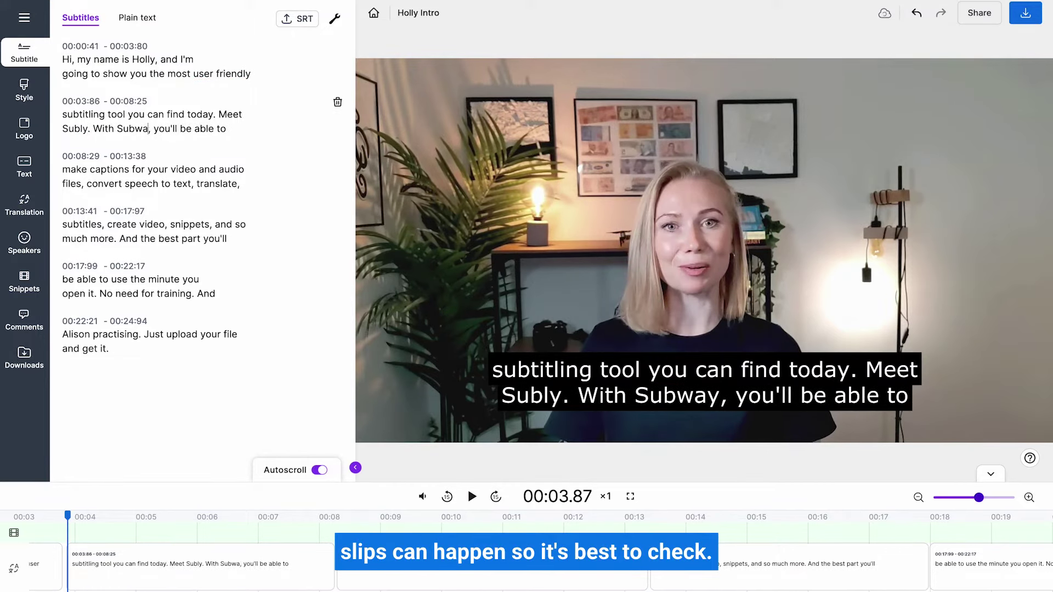
key(BackSpace)
key(BackSpace)
text(ly)
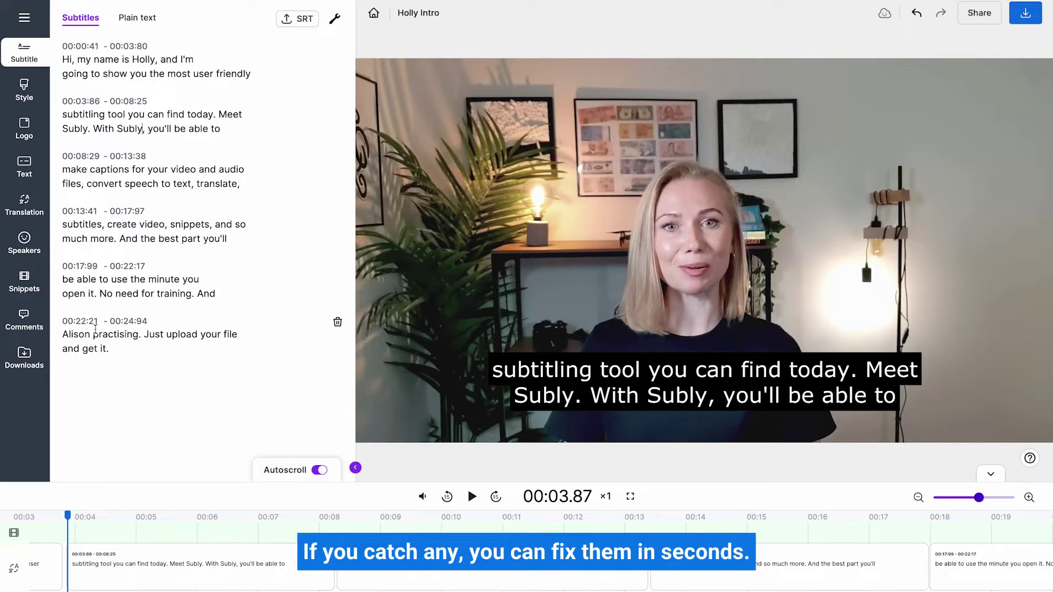
text(hours)
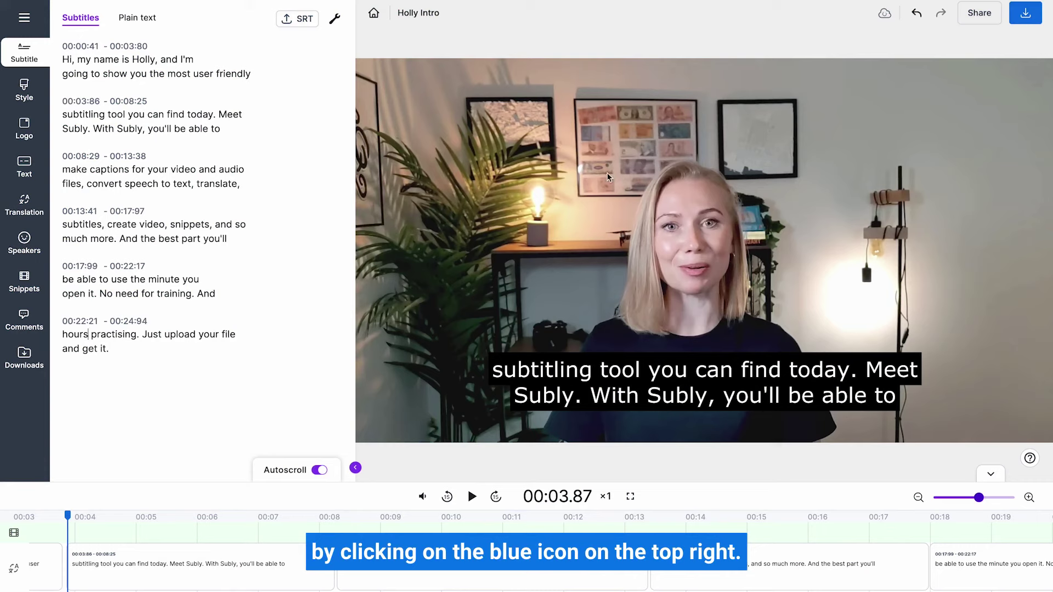
- Choose .txt (Plain text) as the subtitles-only download format and apply it
click(1036, 18)
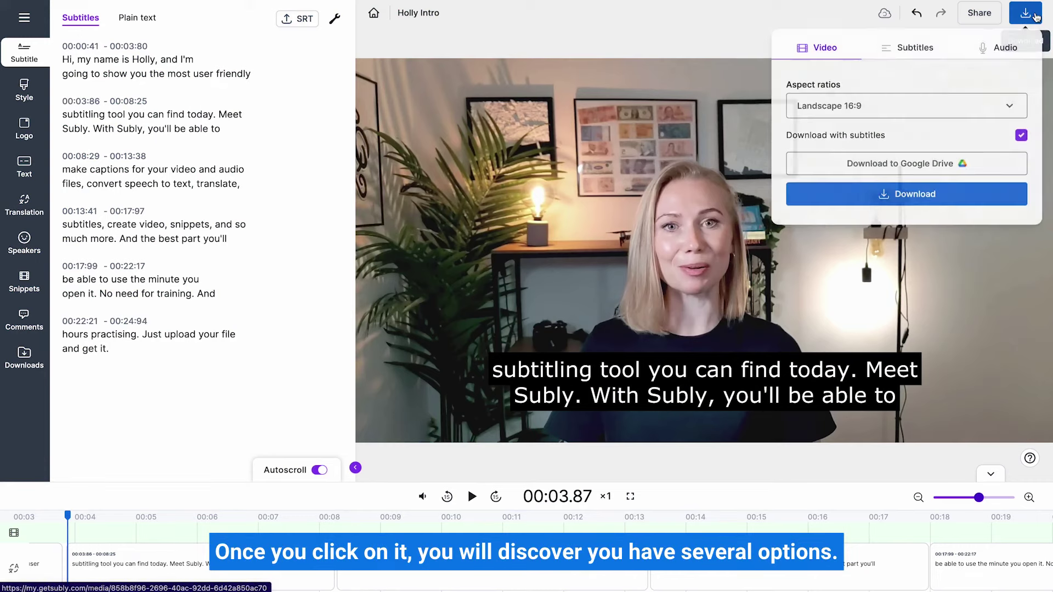
click(930, 51)
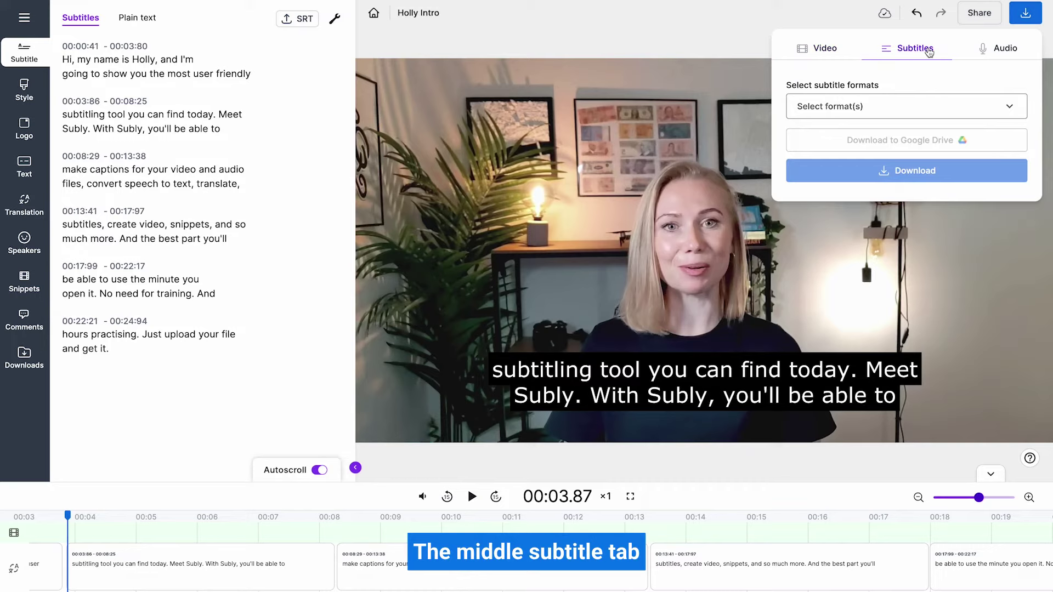
click(933, 106)
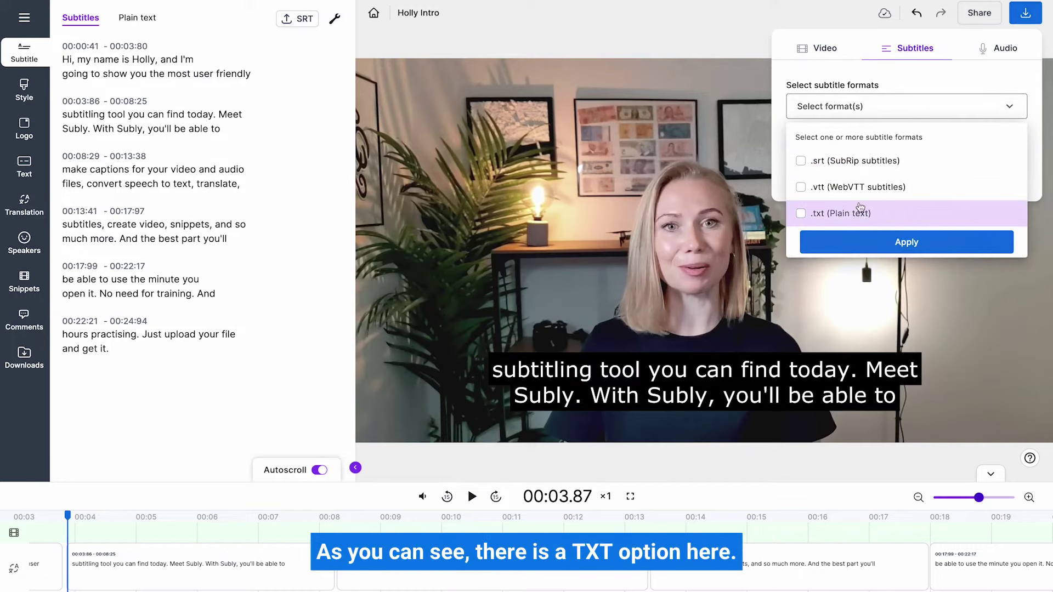
click(847, 214)
click(896, 240)
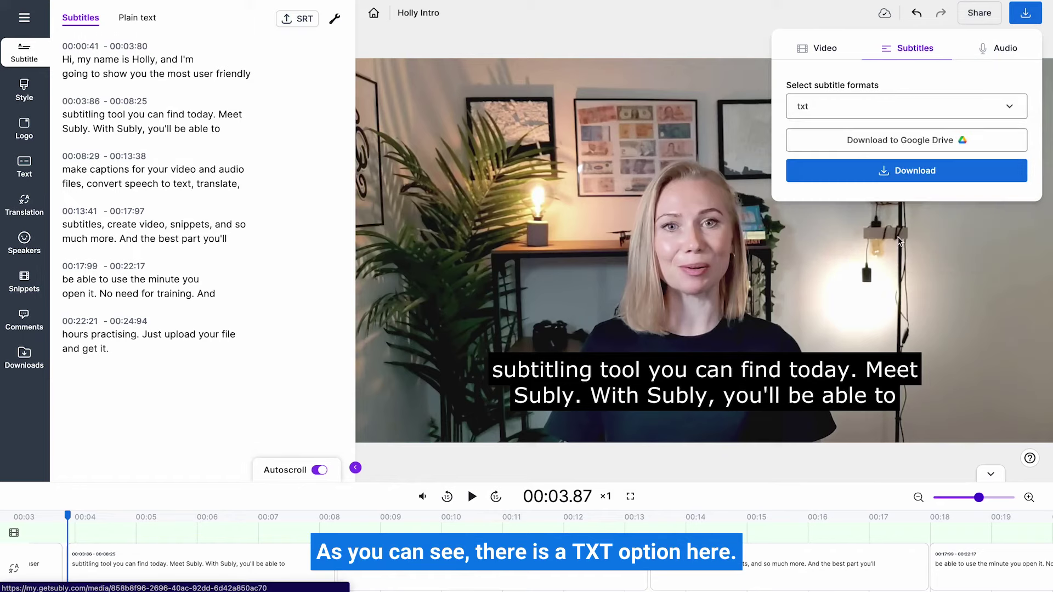